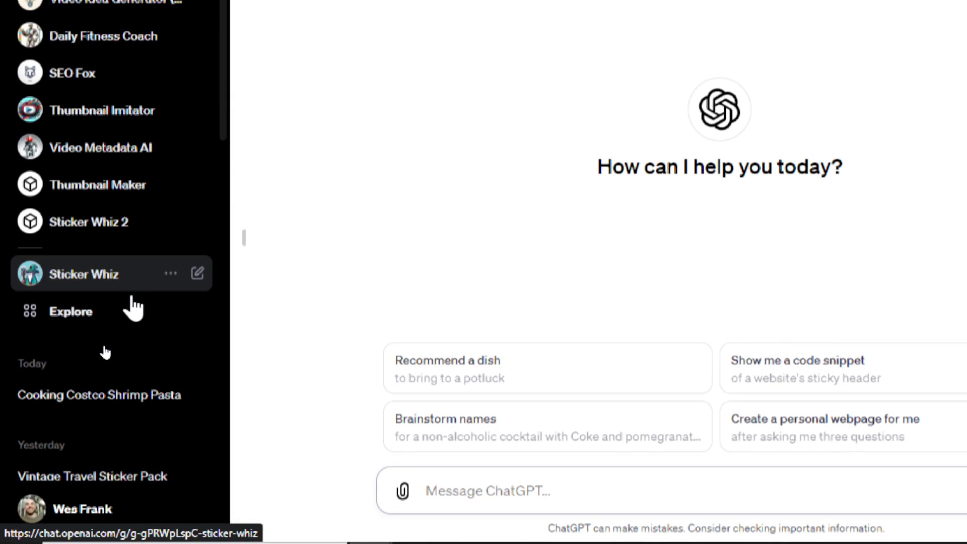
- Browse the Plus account's My GPTs list, then compare the model menus on the free and Plus accounts
{"action": "left_click", "coordinate": [108, 318]}
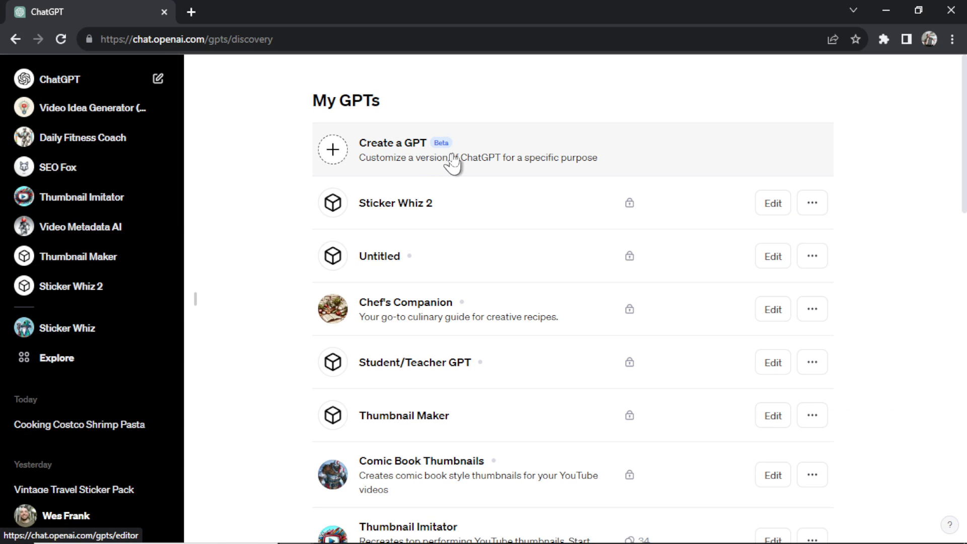
{"action": "scroll", "coordinate": [508, 339], "scroll_direction": "down", "scroll_amount": 1}
{"action": "scroll", "coordinate": [524, 297], "scroll_direction": "down", "scroll_amount": 2}
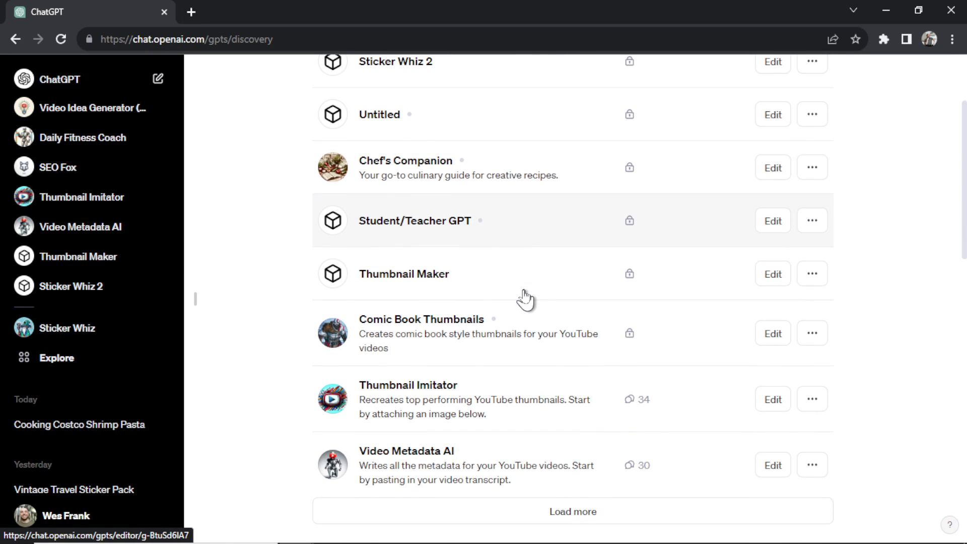
{"action": "scroll", "coordinate": [524, 297], "scroll_direction": "down", "scroll_amount": 8}
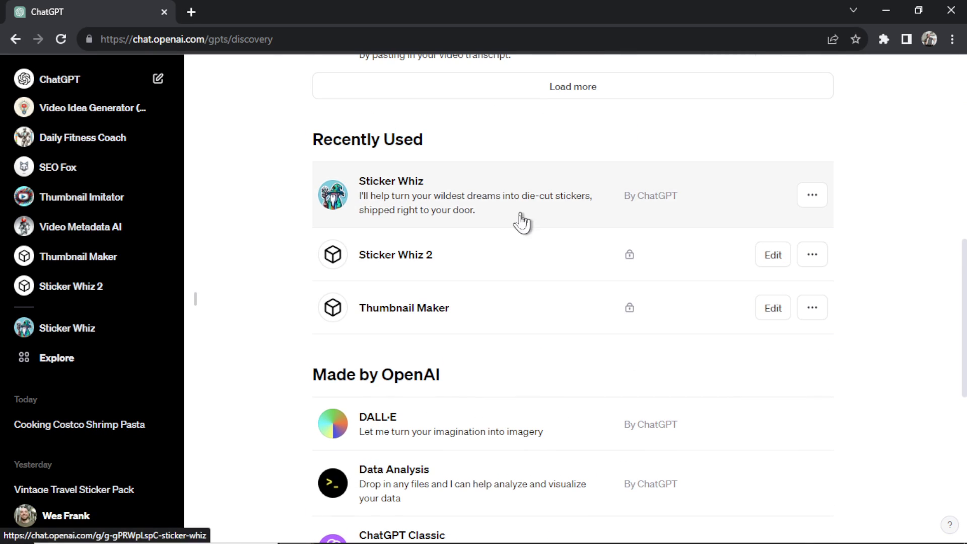
{"action": "scroll", "coordinate": [519, 232], "scroll_direction": "down", "scroll_amount": 4}
{"action": "scroll", "coordinate": [526, 266], "scroll_direction": "down", "scroll_amount": 4}
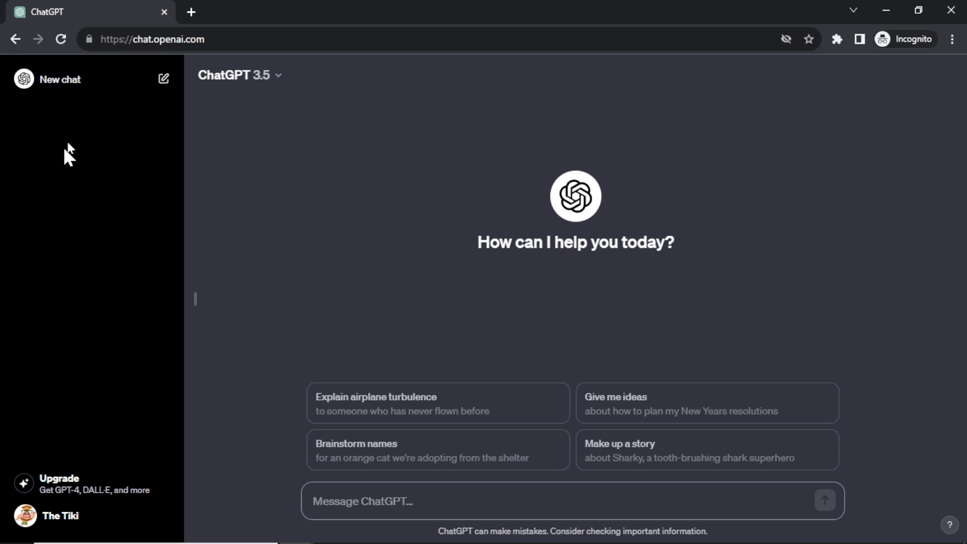
{"action": "left_click", "coordinate": [272, 76]}
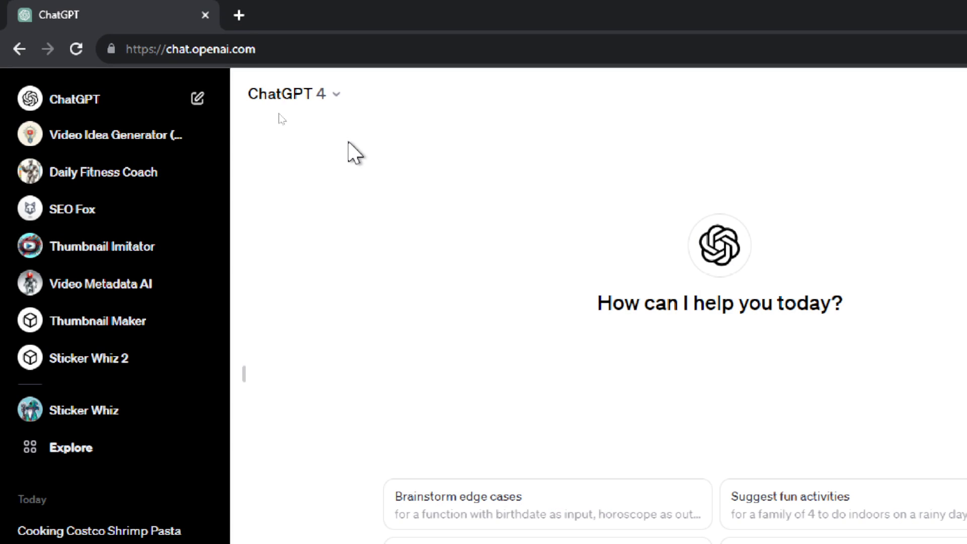
{"action": "left_click", "coordinate": [322, 97]}
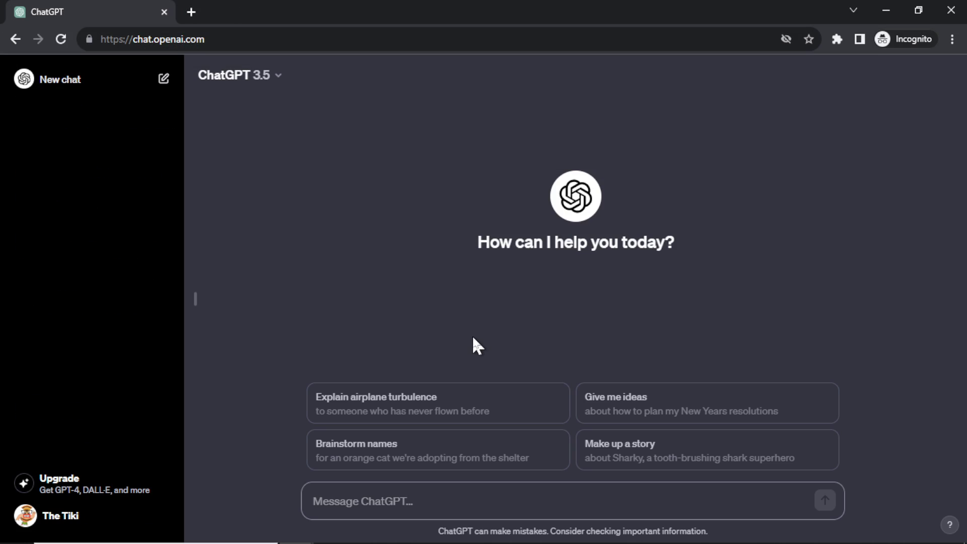
- Review the Upgrade plan dialog, highlighting Plus's Access to GPT-4 and GPTs benefits, then close it
{"action": "left_click", "coordinate": [352, 502]}
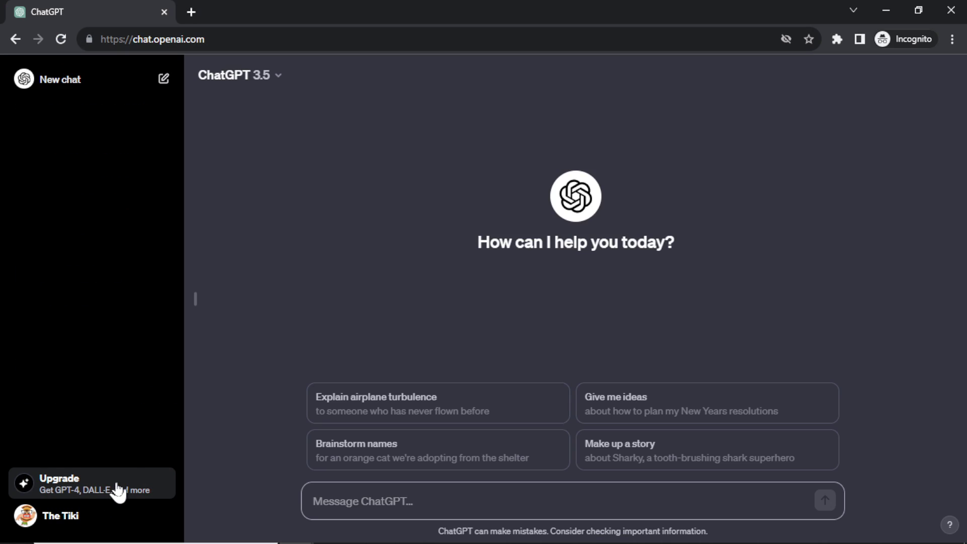
{"action": "left_click", "coordinate": [117, 489]}
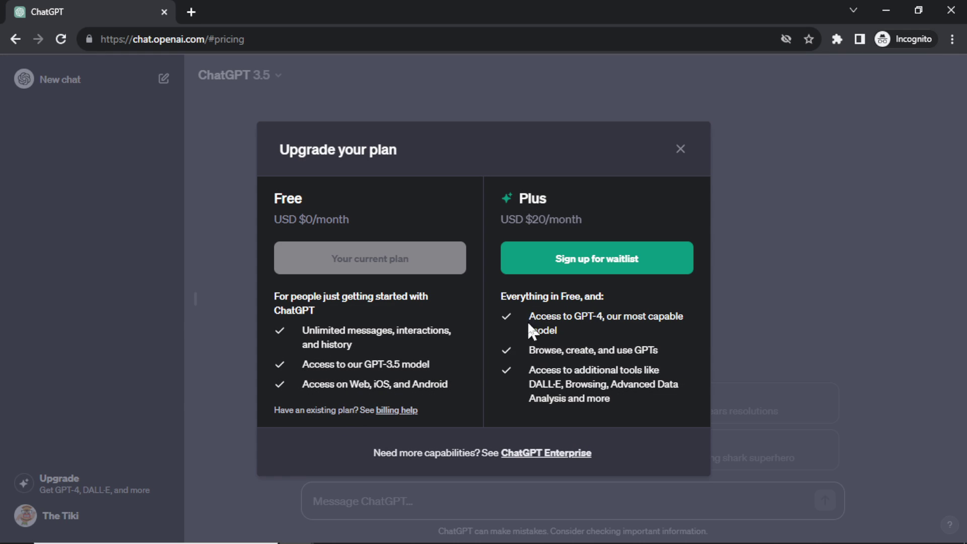
{"action": "left_click_drag", "start_coordinate": [529, 316], "coordinate": [603, 316]}
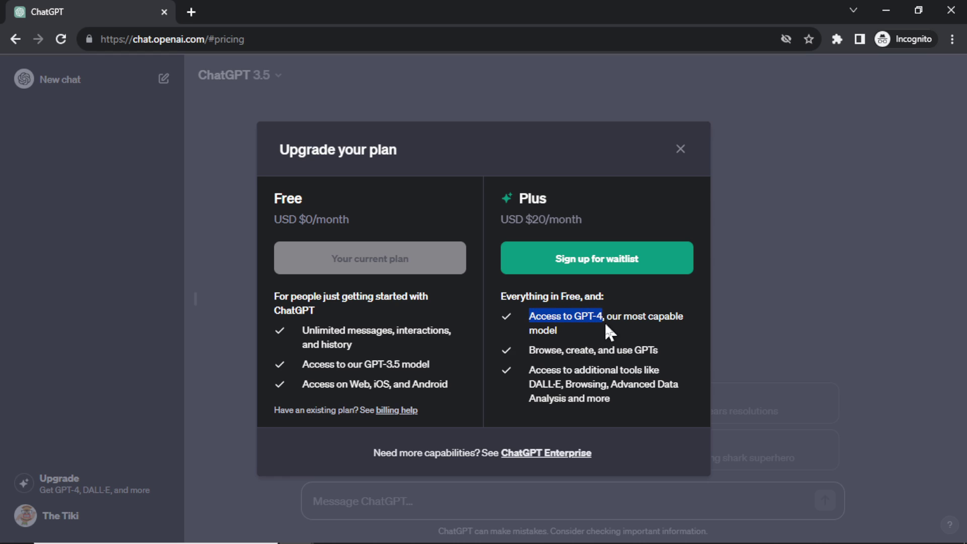
{"action": "left_click_drag", "start_coordinate": [528, 351], "coordinate": [640, 354]}
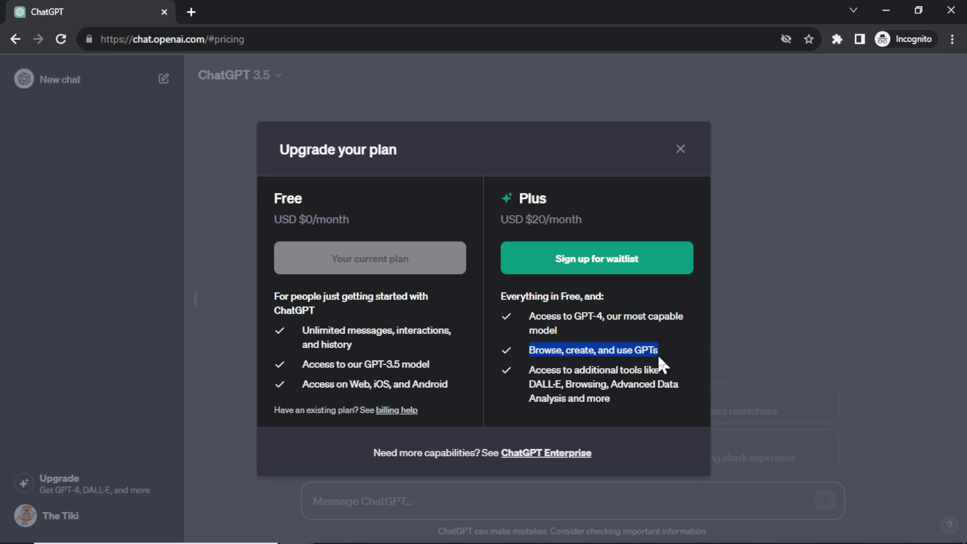
{"action": "left_click", "coordinate": [649, 400]}
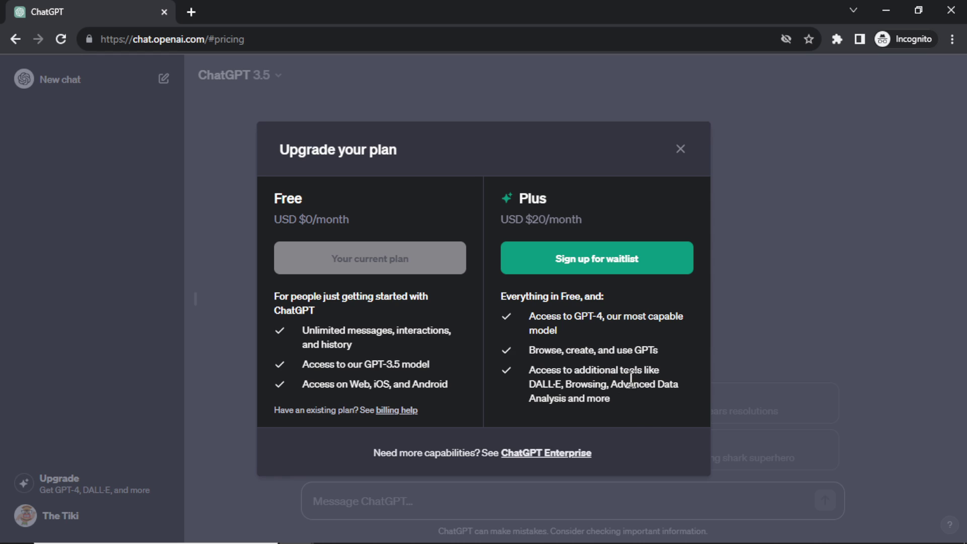
{"action": "left_click", "coordinate": [192, 425]}
- Check the free account's settings, including its Theme choices and Data controls
{"action": "left_click", "coordinate": [121, 524]}
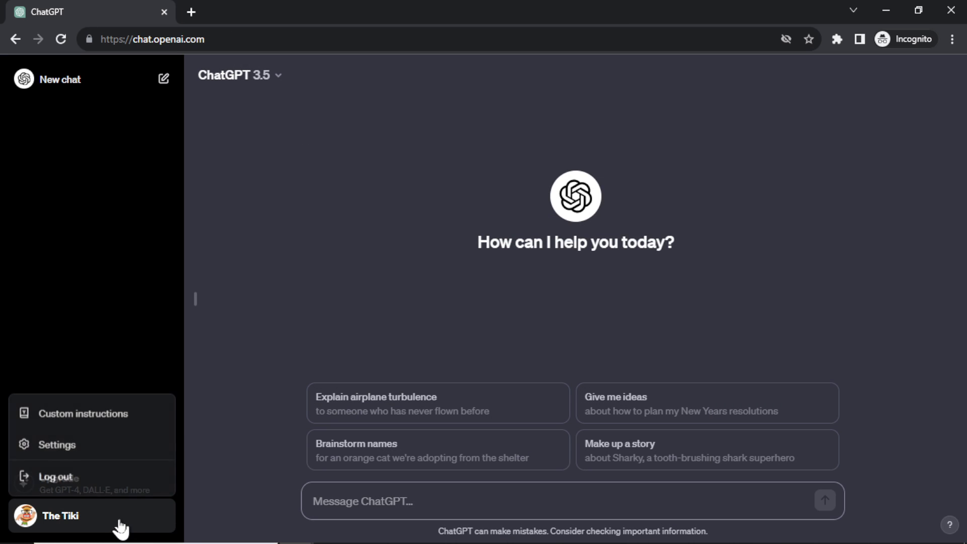
{"action": "left_click", "coordinate": [123, 450]}
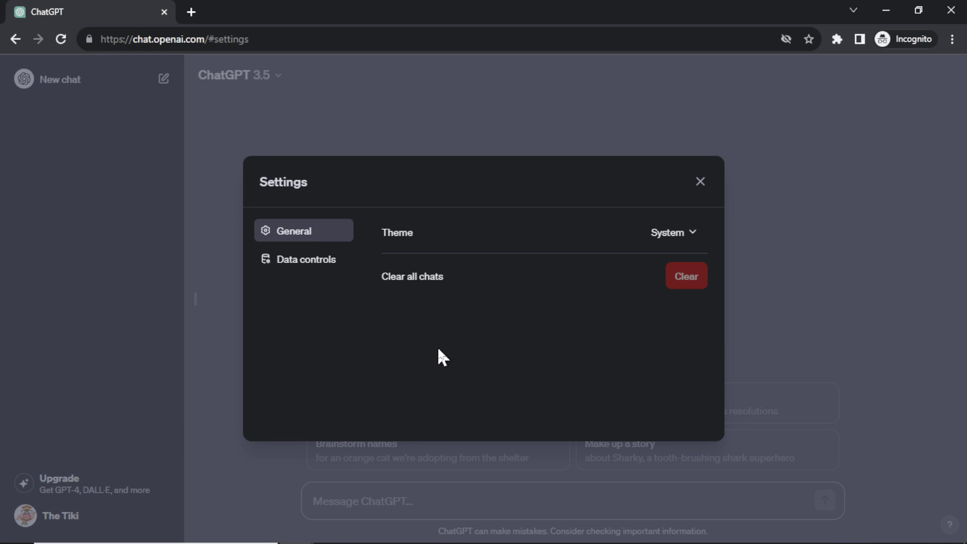
{"action": "left_click", "coordinate": [675, 233]}
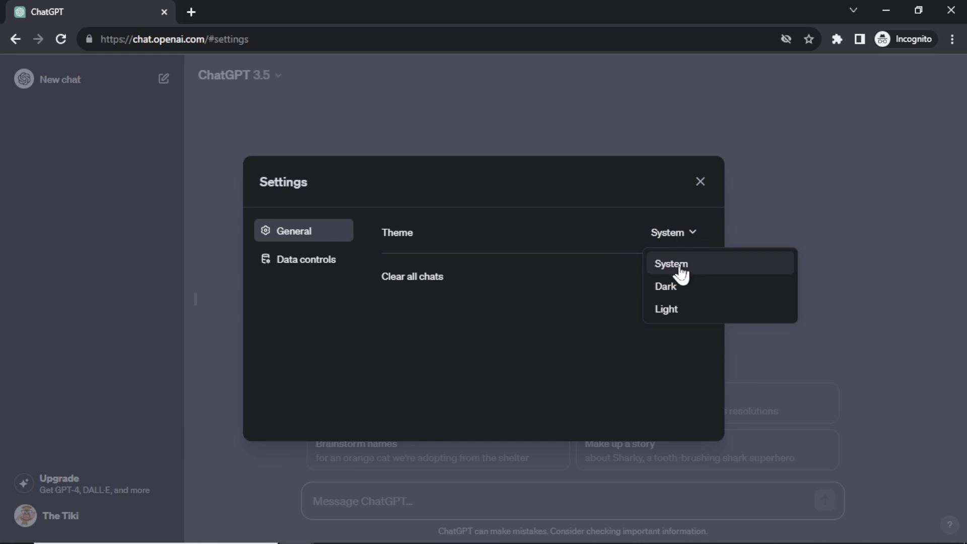
{"action": "left_click", "coordinate": [307, 259]}
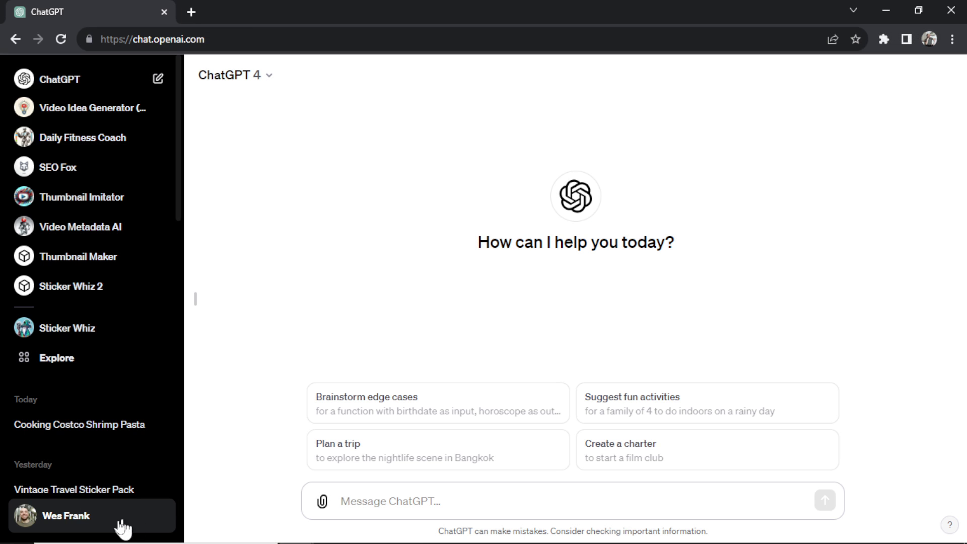
- Check the Plus account's settings, viewing Beta features and the Builder profile
{"action": "left_click", "coordinate": [113, 519]}
{"action": "left_click", "coordinate": [117, 445]}
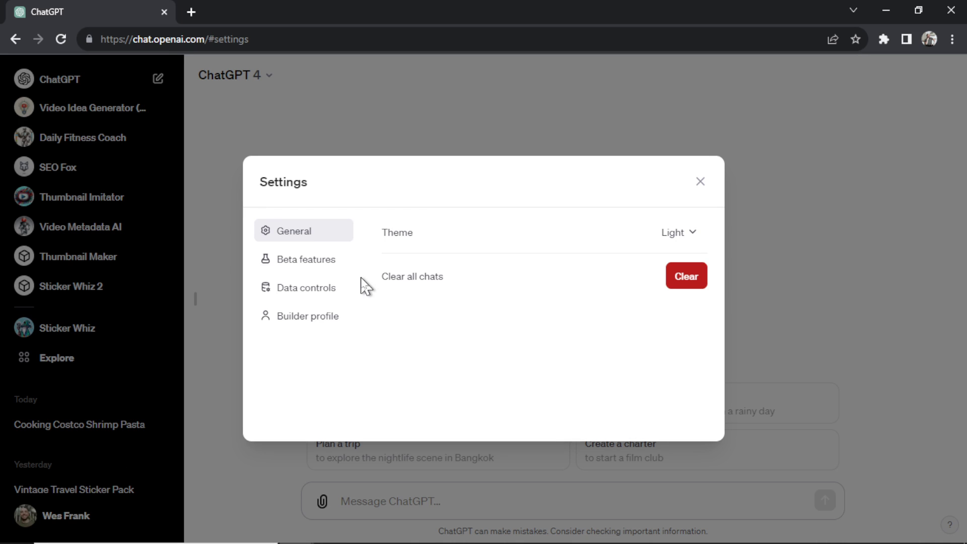
{"action": "left_click", "coordinate": [328, 267]}
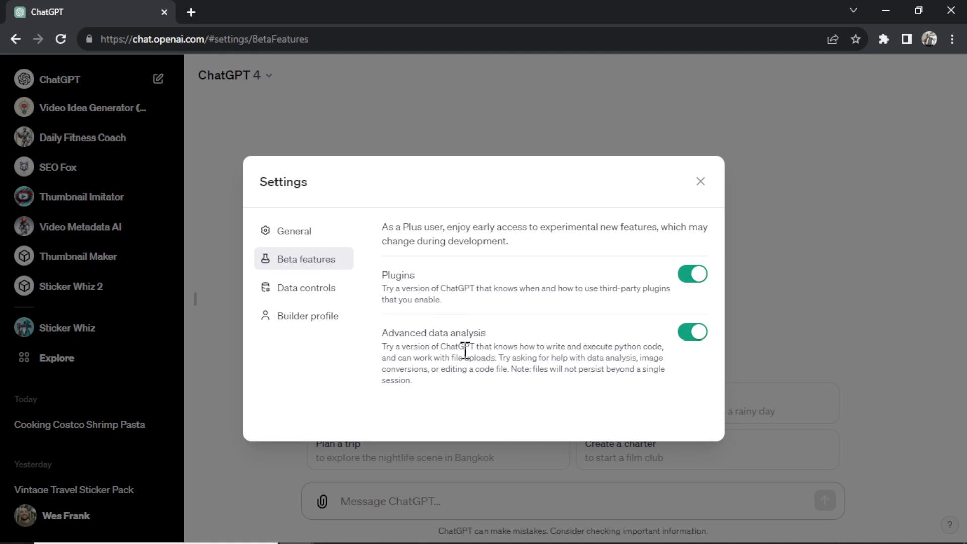
{"action": "left_click", "coordinate": [347, 316]}
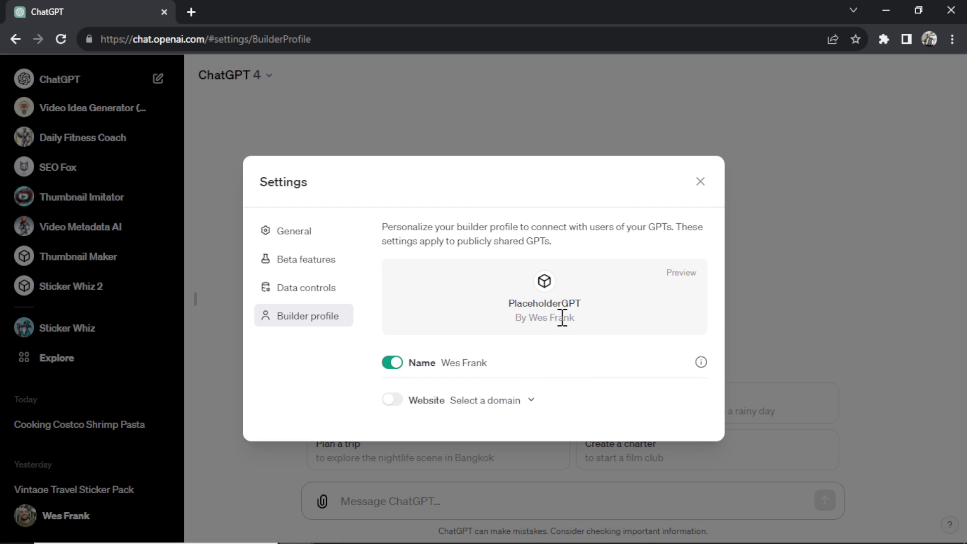
{"action": "key", "text": "Escape"}
- Open the Plus account's My GPTs list and scroll through it
{"action": "left_click", "coordinate": [141, 523]}
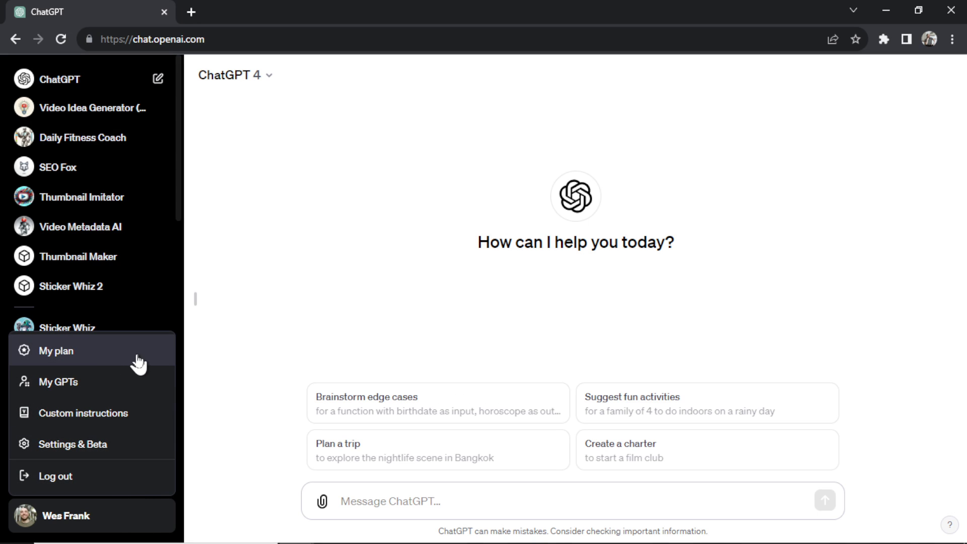
{"action": "left_click", "coordinate": [131, 390]}
{"action": "scroll", "coordinate": [423, 300], "scroll_direction": "down", "scroll_amount": 8}
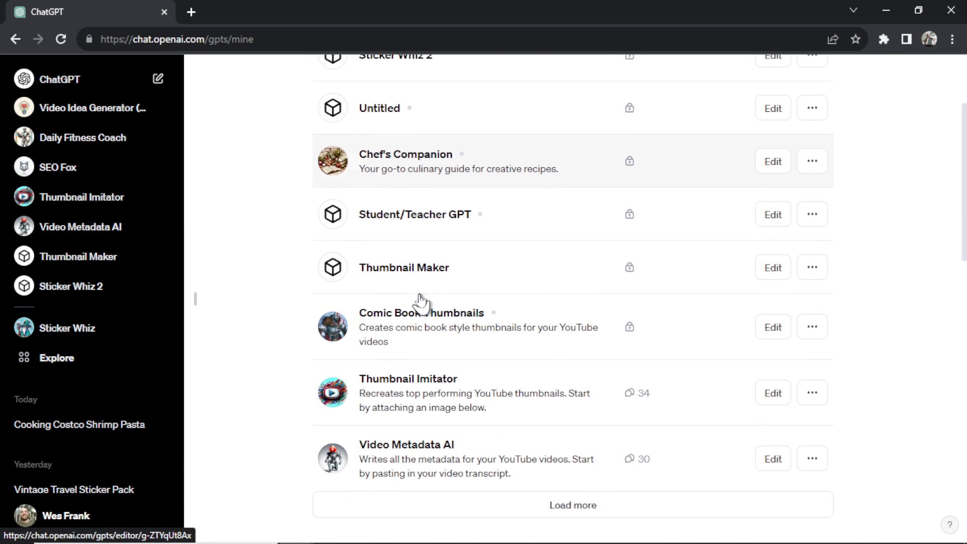
{"action": "scroll", "coordinate": [420, 302], "scroll_direction": "down", "scroll_amount": 3}
- Open the free account's Custom instructions dialog and dismiss its introduction
{"action": "left_click", "coordinate": [60, 516]}
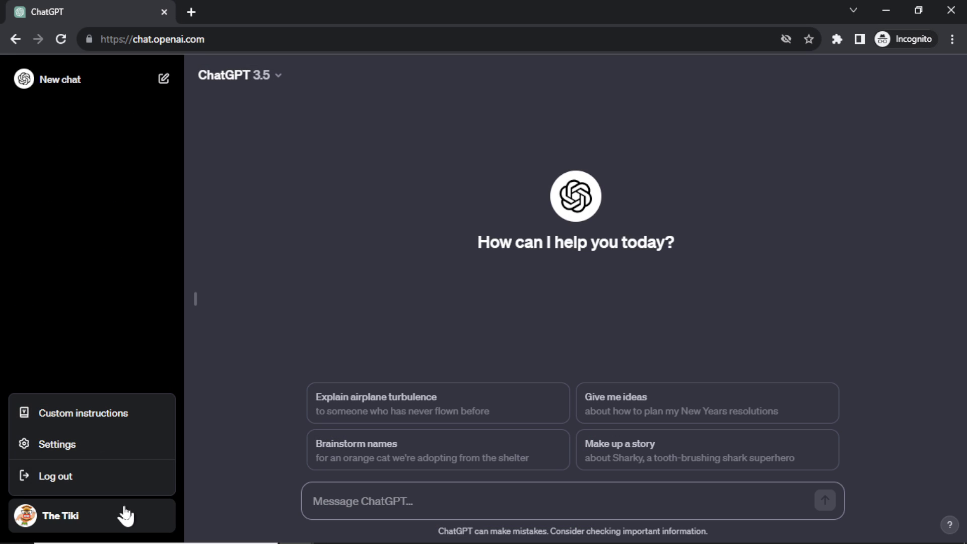
{"action": "left_click", "coordinate": [122, 413]}
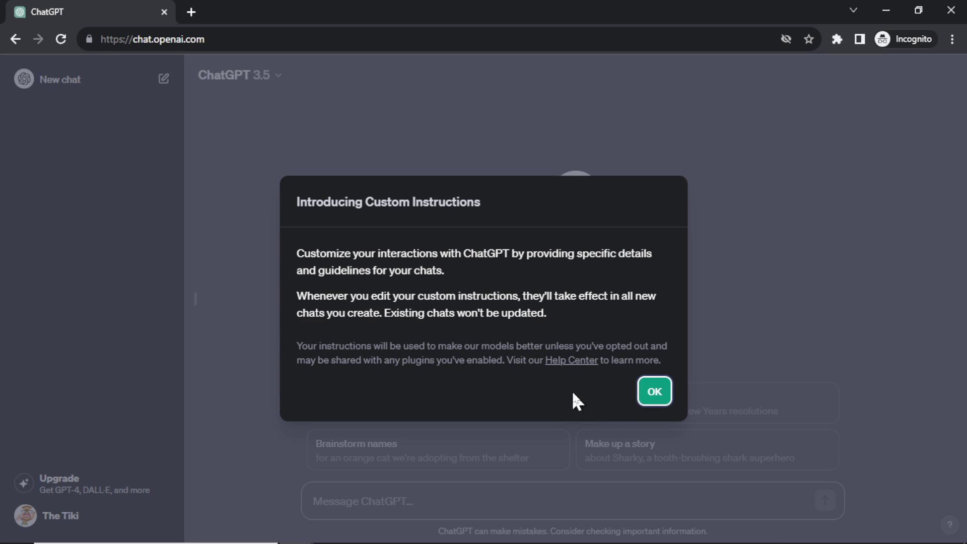
{"action": "left_click", "coordinate": [656, 393]}
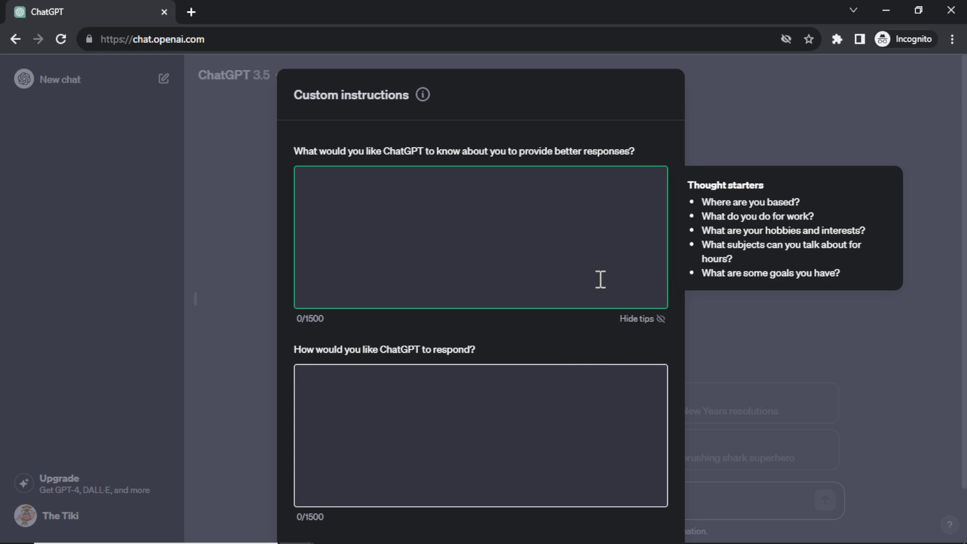
{"action": "scroll", "coordinate": [589, 290], "scroll_direction": "down", "scroll_amount": 2}
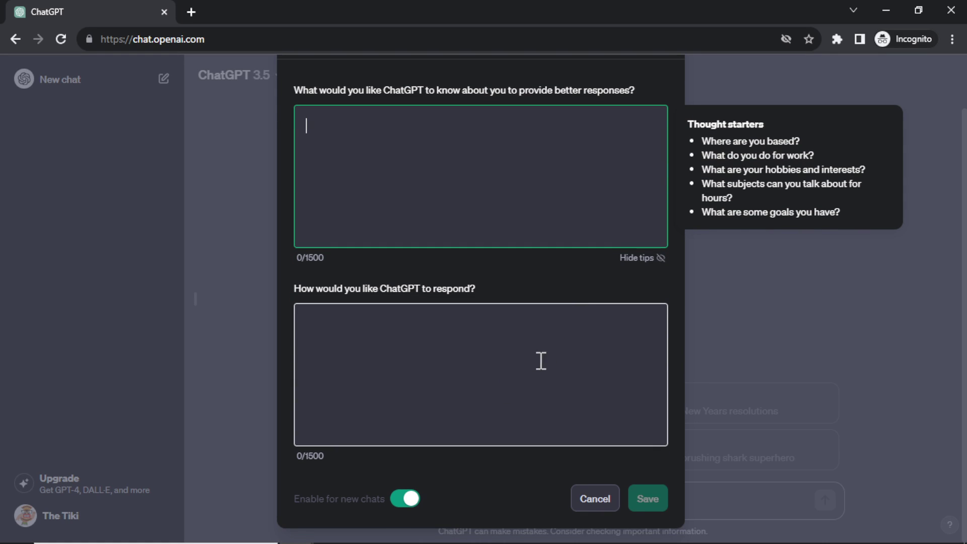
- Enter Steps 1–4 (keyword, article title, 5-point outline, first paragraph) as response instructions and save
{"action": "left_click", "coordinate": [436, 363]}
{"action": "type", "text": "Step 1: You are given a keyword."}
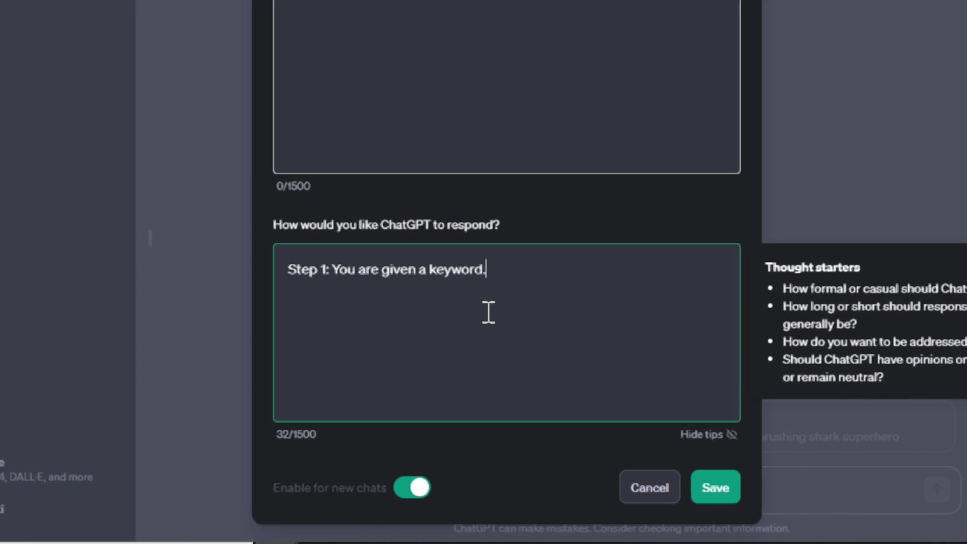
{"action": "key", "text": "Return"}
{"action": "type", "text": "Step 2: Write an article title for that keyword."}
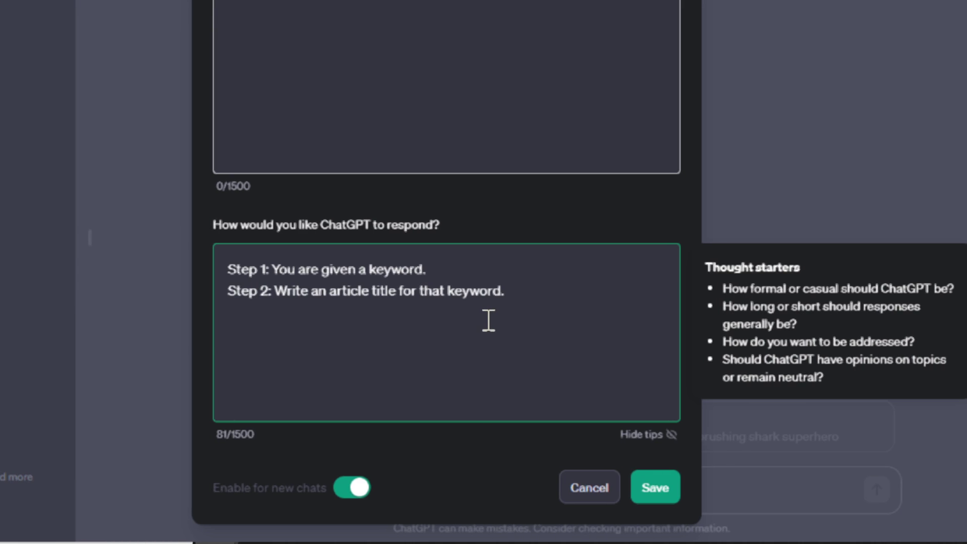
{"action": "key", "text": "Return"}
{"action": "type", "text": "Step 3: Write a 5 bullet point outline about that title."}
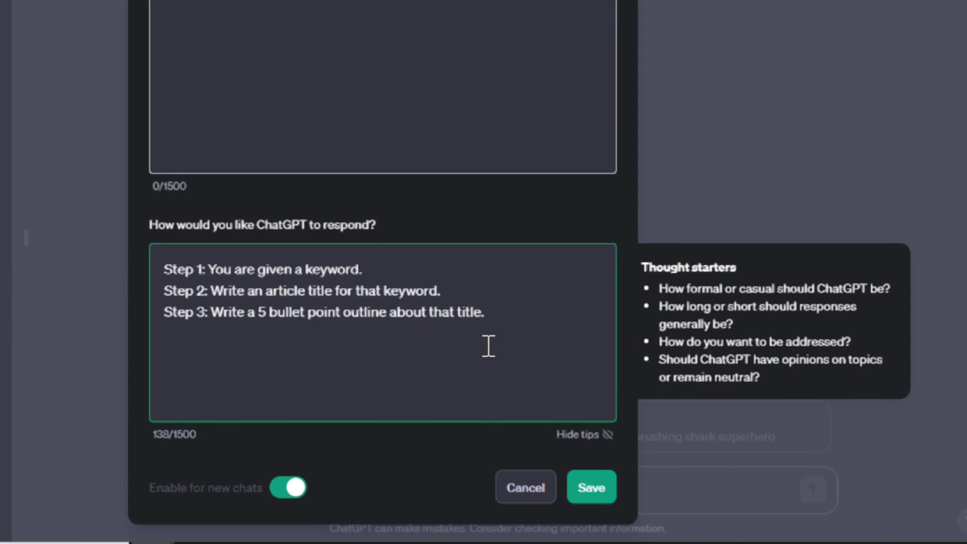
{"action": "key", "text": "Return"}
{"action": "type", "text": "Step 4: Write the first paragraph about the first outline point."}
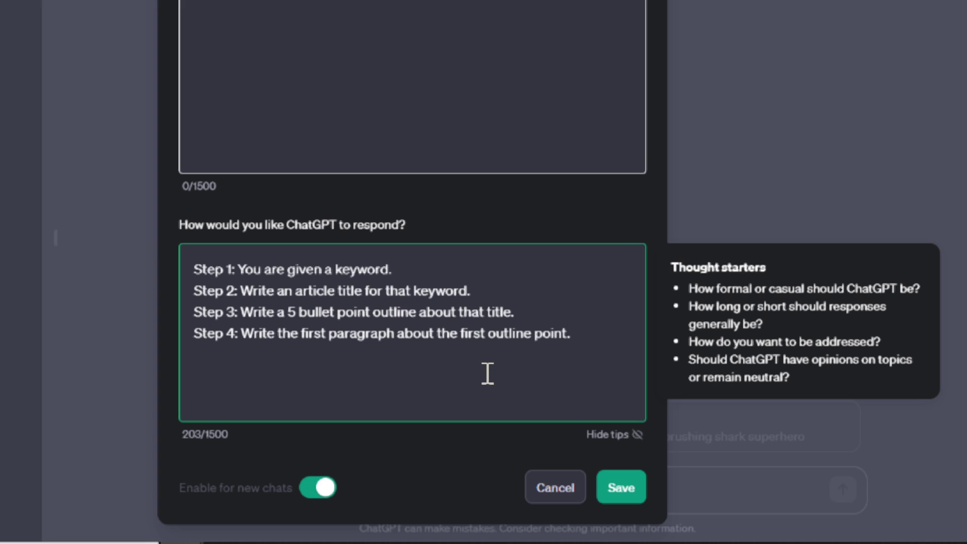
{"action": "left_click_drag", "start_coordinate": [545, 333], "coordinate": [213, 258]}
{"action": "left_click", "coordinate": [634, 400]}
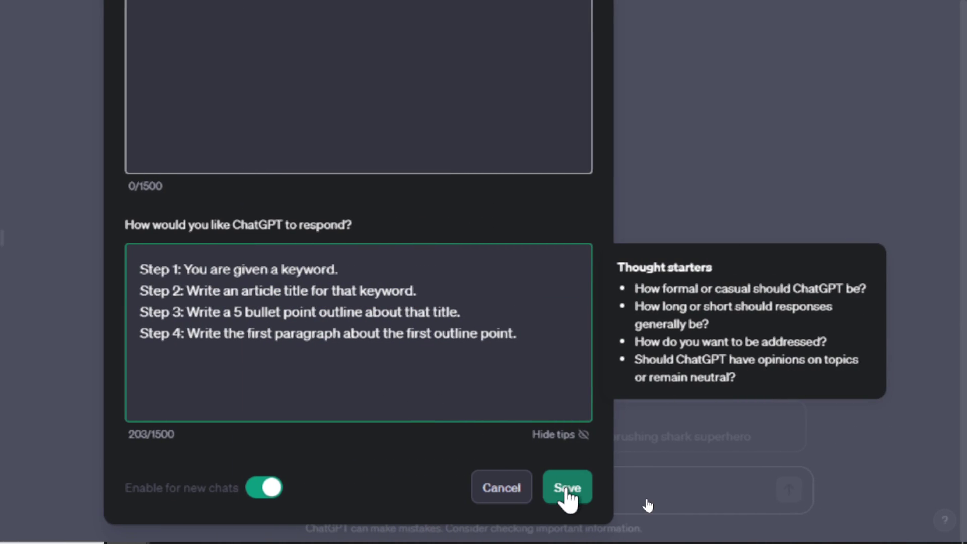
{"action": "left_click", "coordinate": [804, 510]}
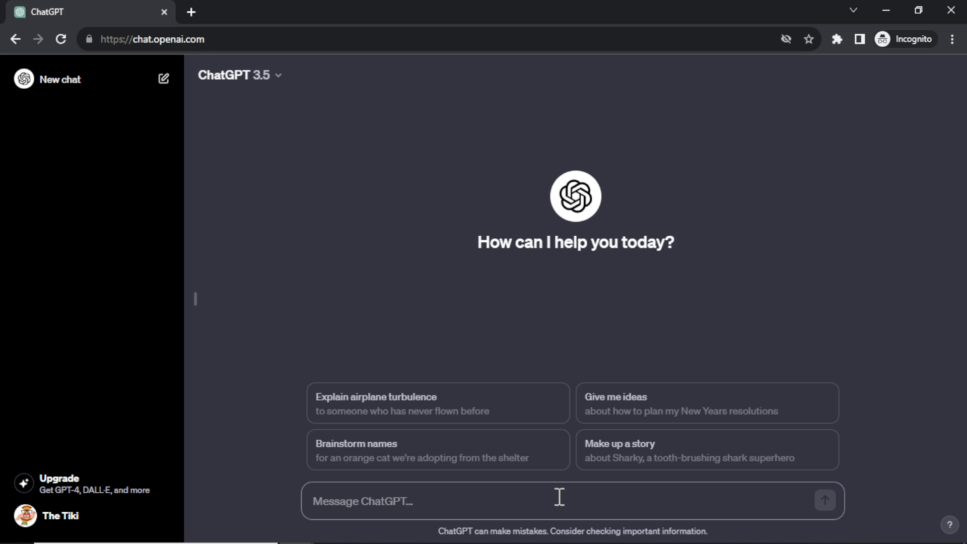
- Send the keyword 'Email marketing' in a new chat
{"action": "left_click", "coordinate": [559, 502]}
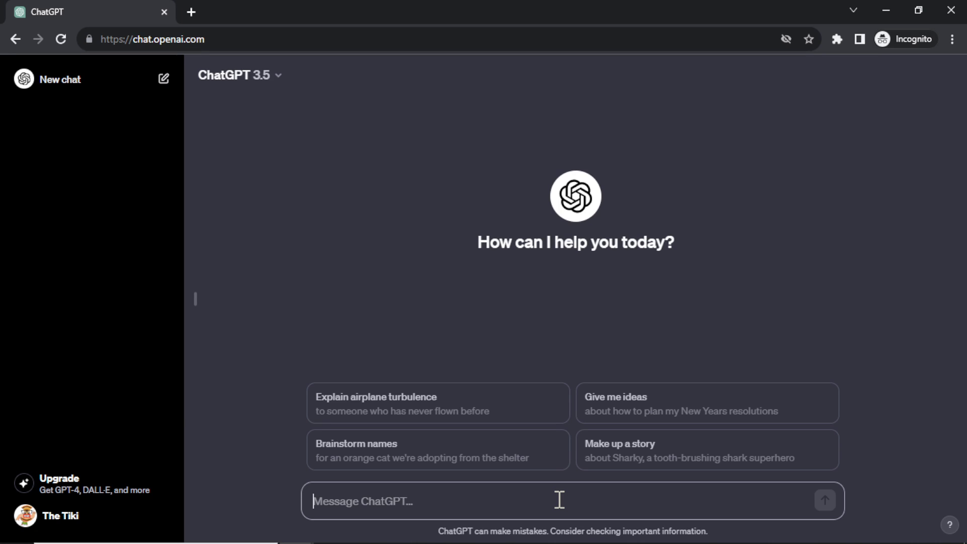
{"action": "type", "text": "Emai"}
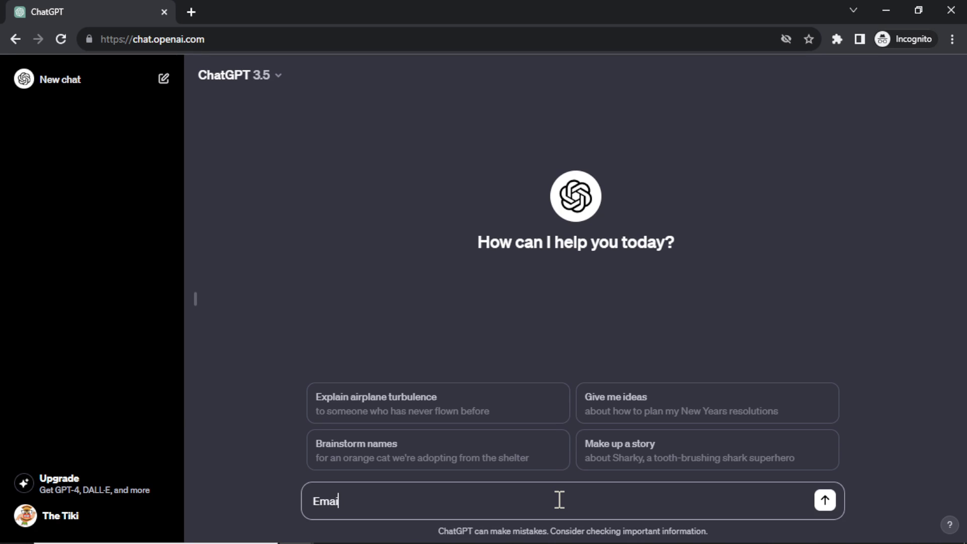
{"action": "type", "text": "l marketing"}
{"action": "key", "text": "Return"}
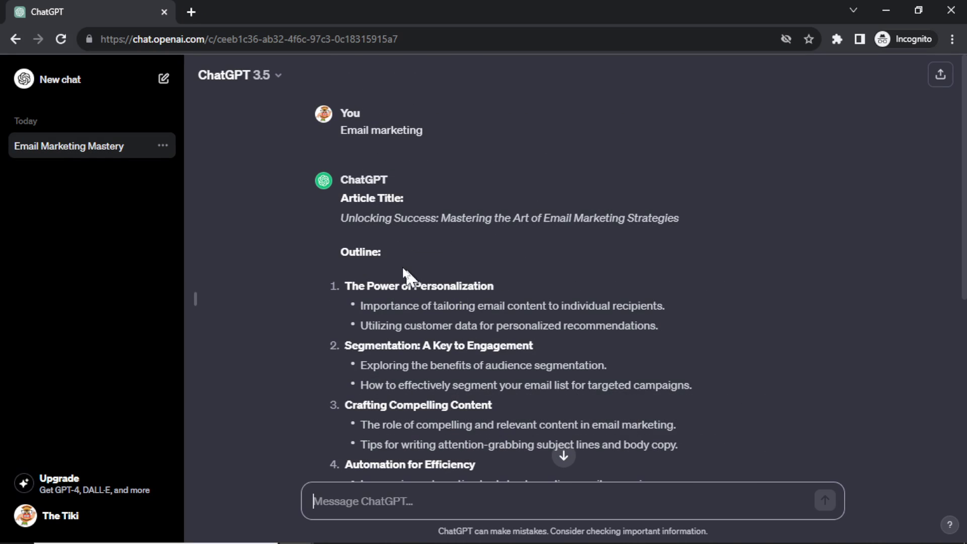
- Scroll through the generated title, outline and introduction, then reopen Custom instructions
{"action": "left_click", "coordinate": [346, 222]}
{"action": "scroll", "coordinate": [413, 215], "scroll_direction": "down", "scroll_amount": 2}
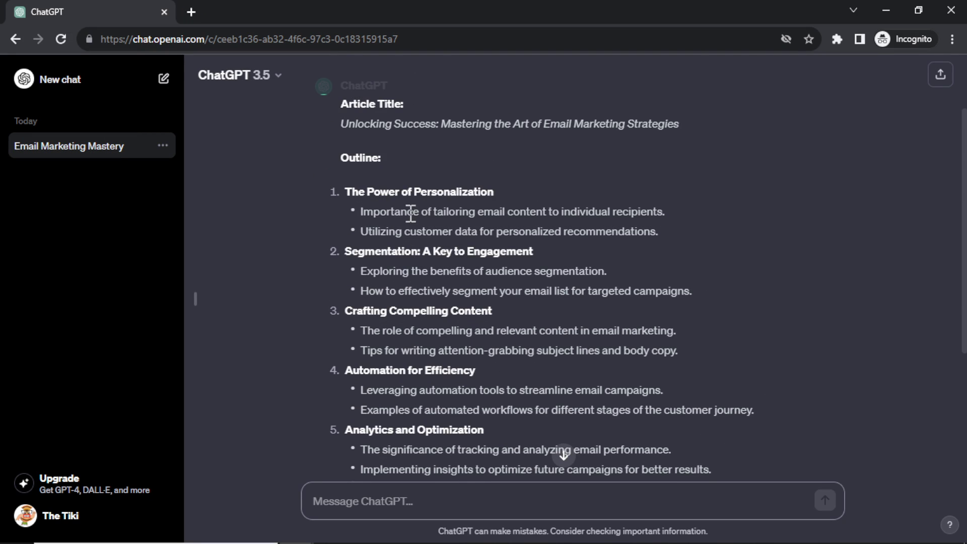
{"action": "scroll", "coordinate": [413, 214], "scroll_direction": "down", "scroll_amount": 4}
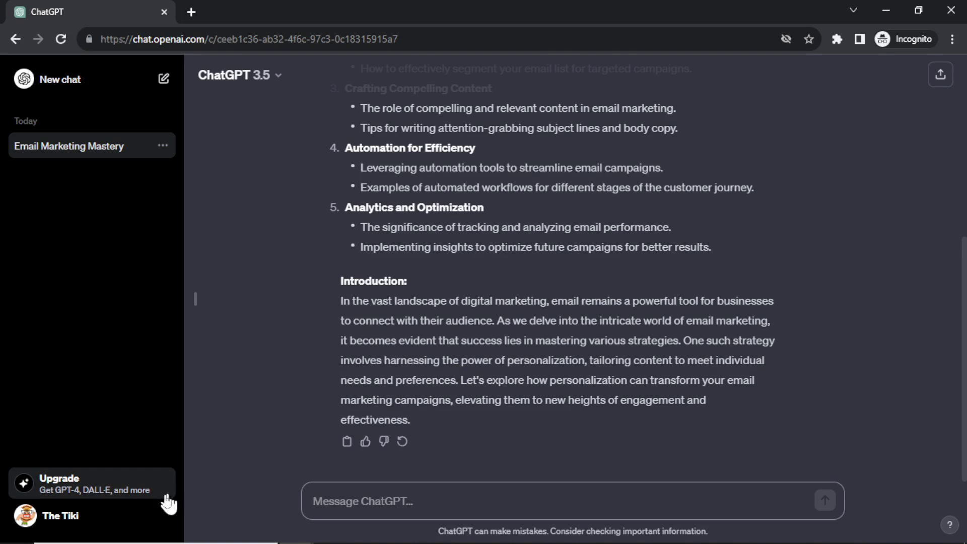
{"action": "left_click", "coordinate": [158, 519]}
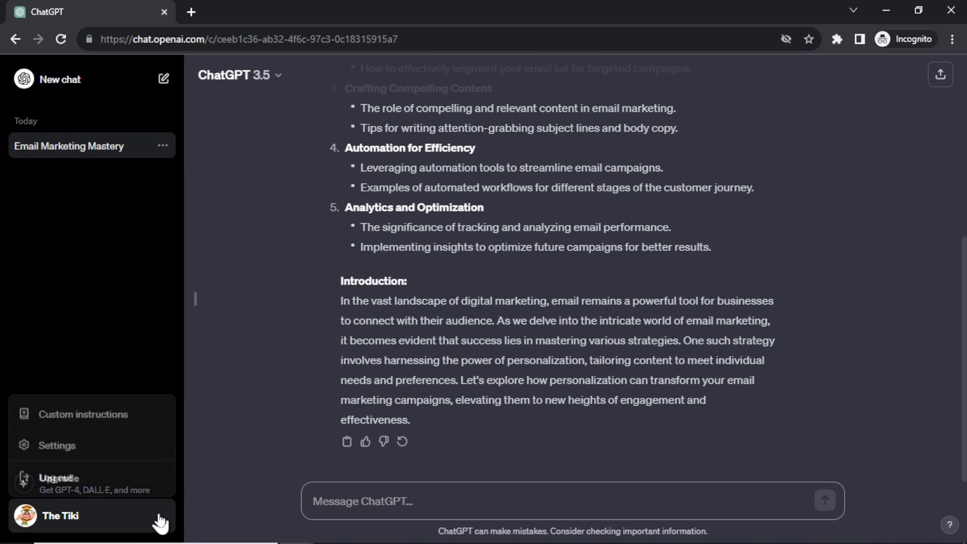
{"action": "left_click", "coordinate": [151, 415]}
- Copy the four steps into WordPad under an 'Article generator GPT' title and an asterisk divider
{"action": "left_click", "coordinate": [636, 447]}
{"action": "left_click_drag", "start_coordinate": [637, 447], "coordinate": [292, 374]}
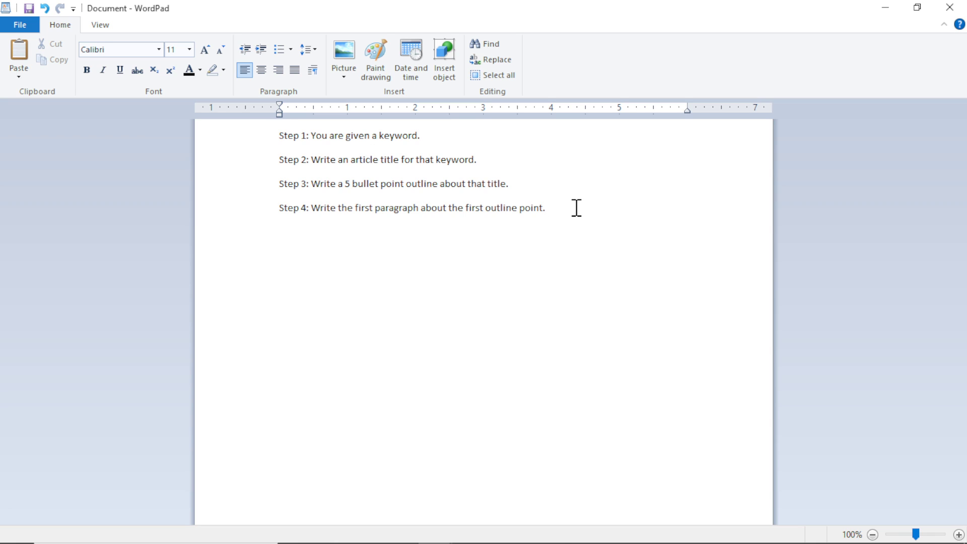
{"action": "left_click", "coordinate": [301, 136]}
{"action": "key", "text": "Return"}
{"action": "key", "text": "Return"}
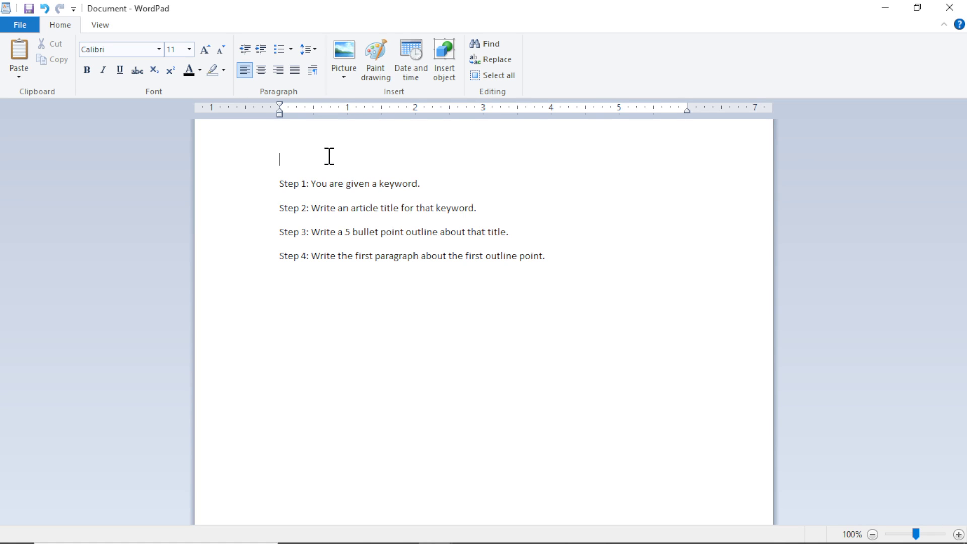
{"action": "type", "text": "Article generator GPT"}
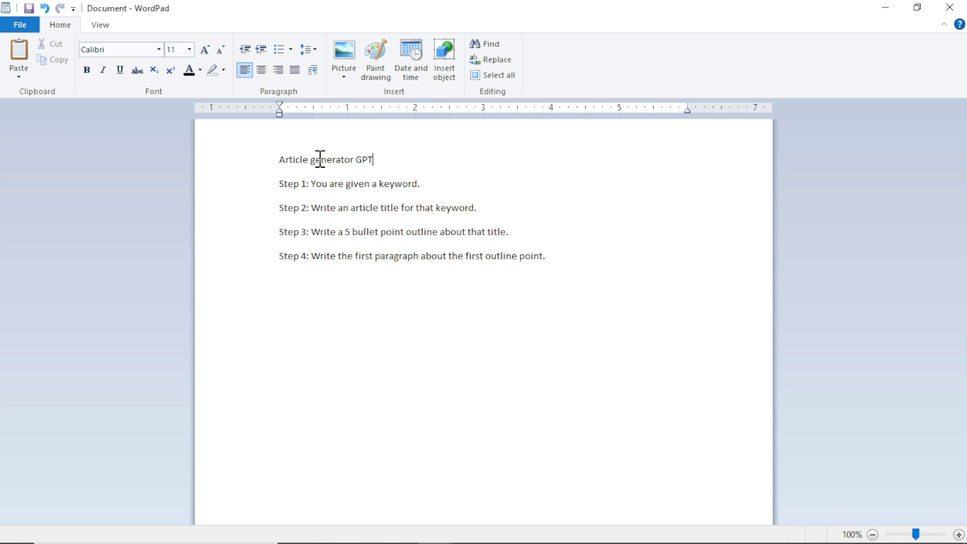
{"action": "type", "text": "********************"}
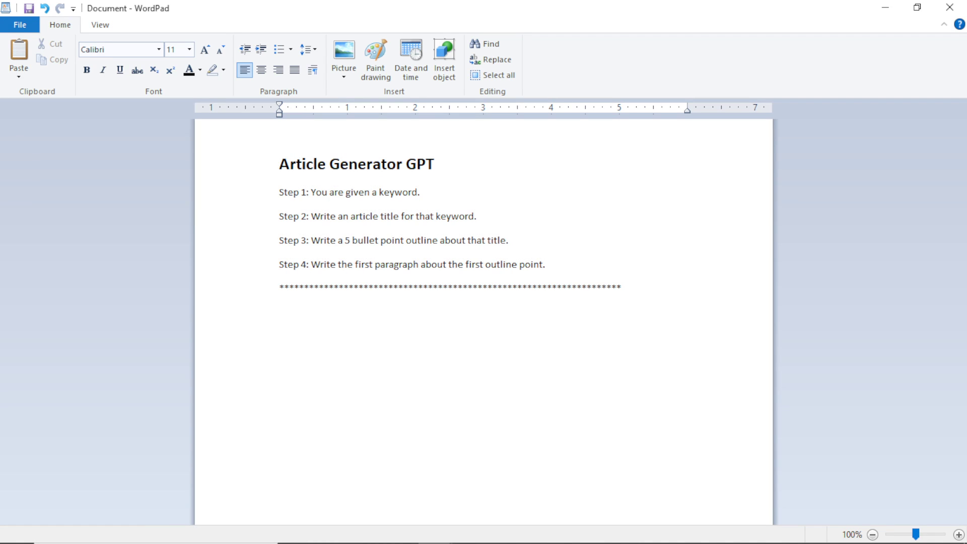
{"action": "left_click_drag", "start_coordinate": [547, 265], "coordinate": [270, 201]}
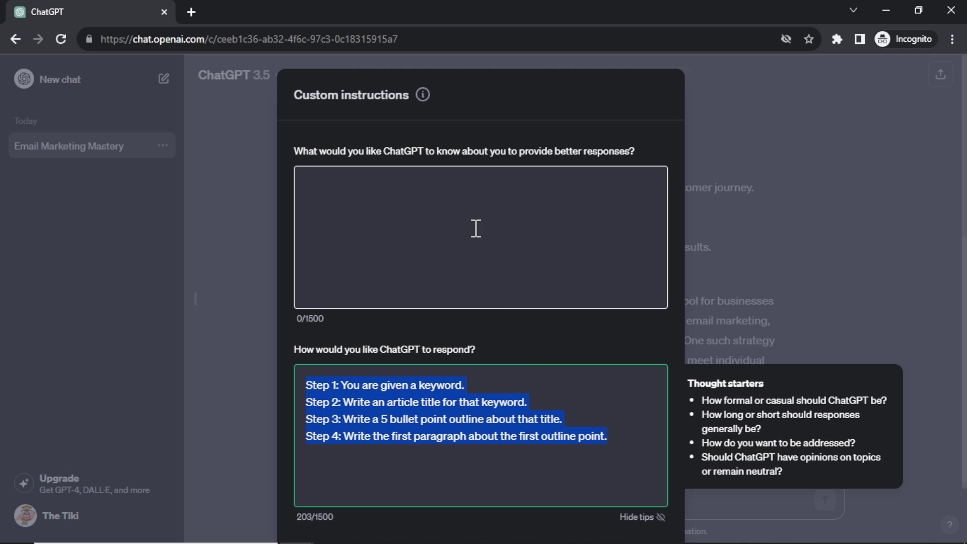
- Tidy the pasted steps in WordPad, removing the extra blank line below Step 4
{"action": "left_click", "coordinate": [632, 436]}
{"action": "key", "text": "Return"}
{"action": "key", "text": "BackSpace"}
{"action": "scroll", "coordinate": [410, 272], "scroll_direction": "down", "scroll_amount": 2}
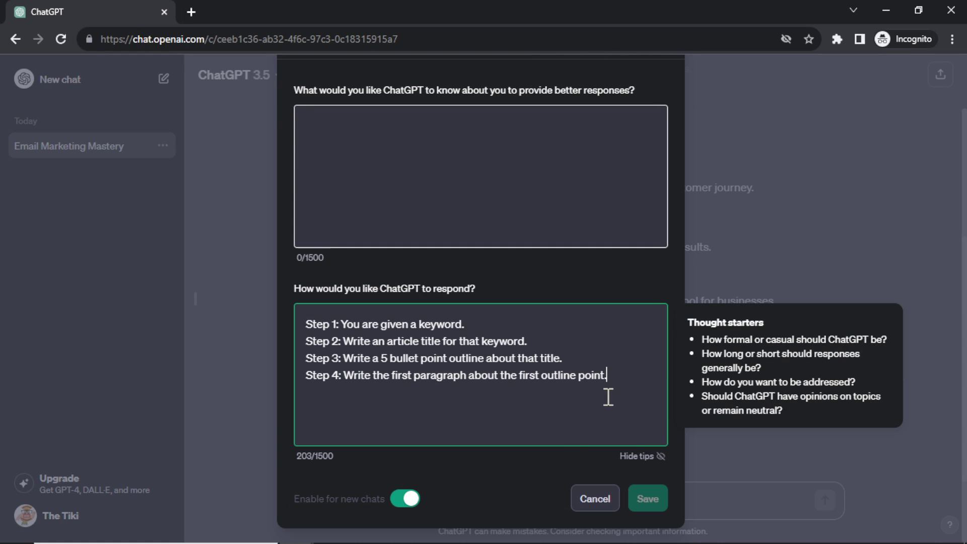
- Cancel the custom instructions unchanged and bring up the Share link dialog for the chat
{"action": "left_click", "coordinate": [599, 505]}
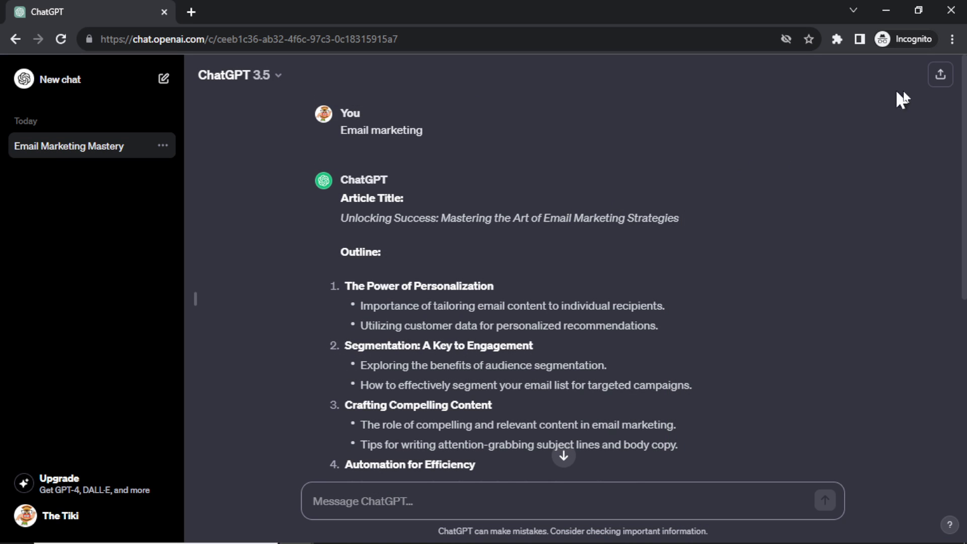
{"action": "left_click", "coordinate": [940, 76]}
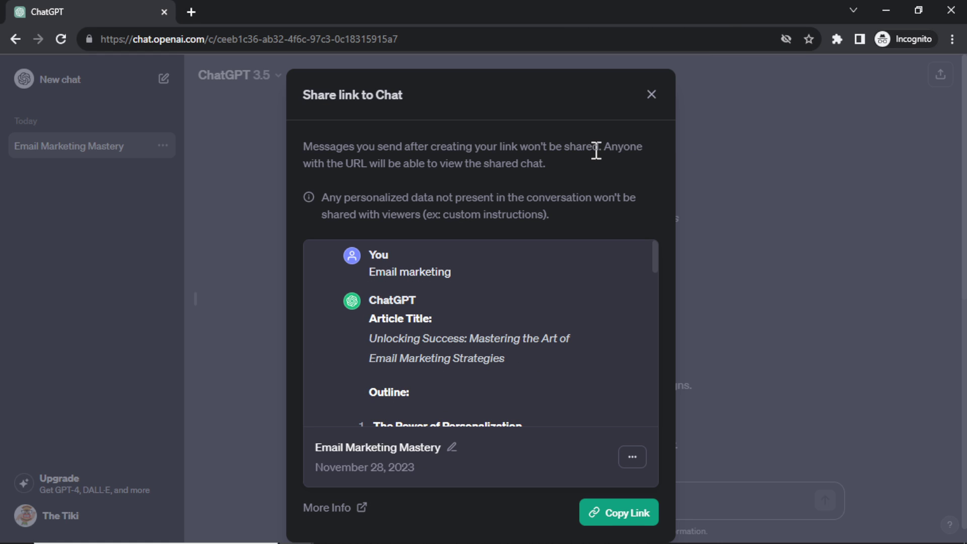
{"action": "scroll", "coordinate": [599, 202], "scroll_direction": "down", "scroll_amount": 1}
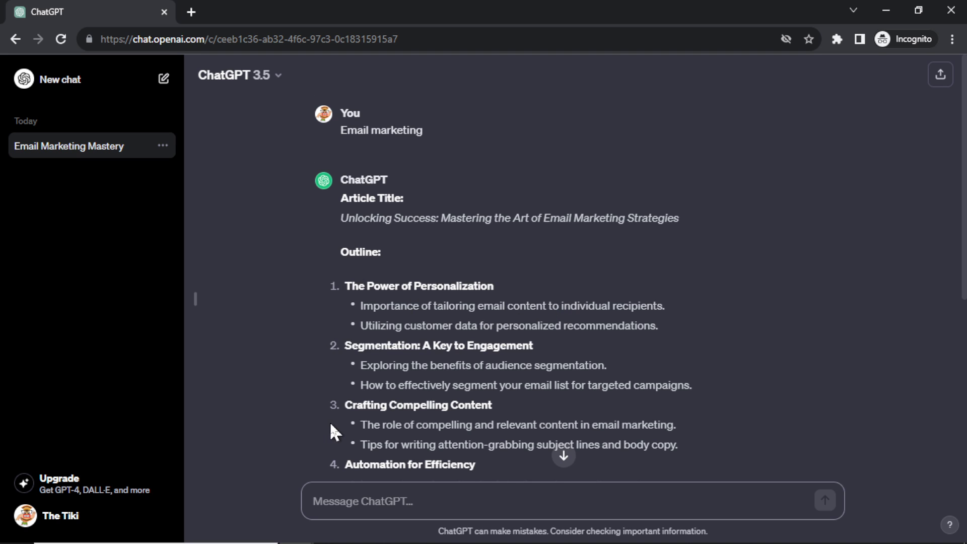
- Switch to the Plus account's ChatGPT 4 browser window with Alt+Tab
{"action": "key", "text": "alt+Tab"}
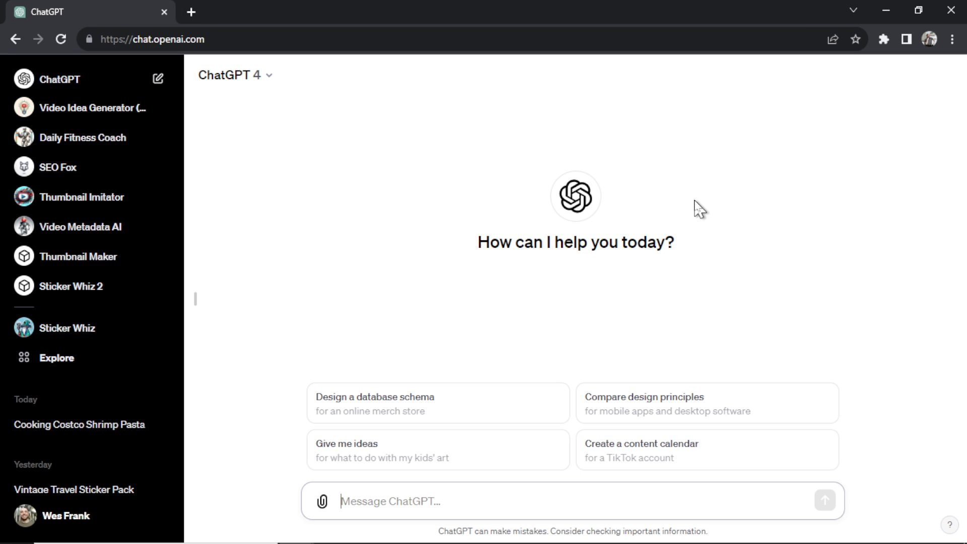